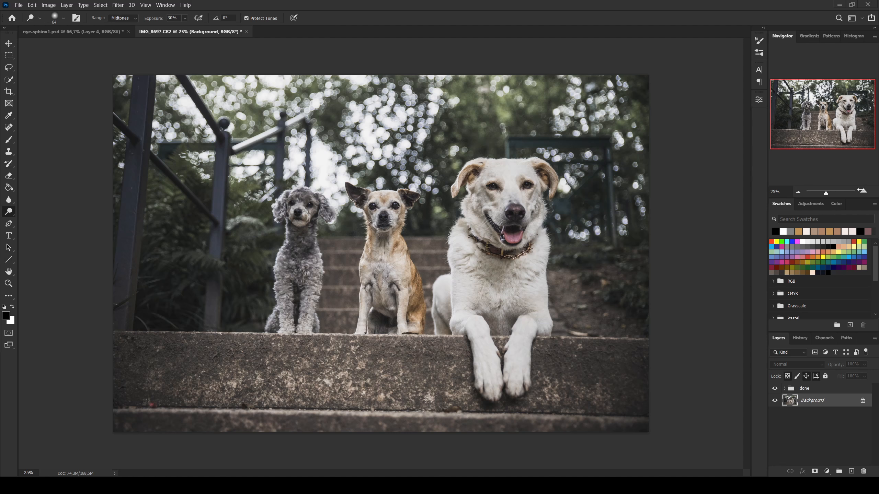
# Add a new layer above the Background and set its blend mode to Overlay.
pyautogui.click(864, 193)
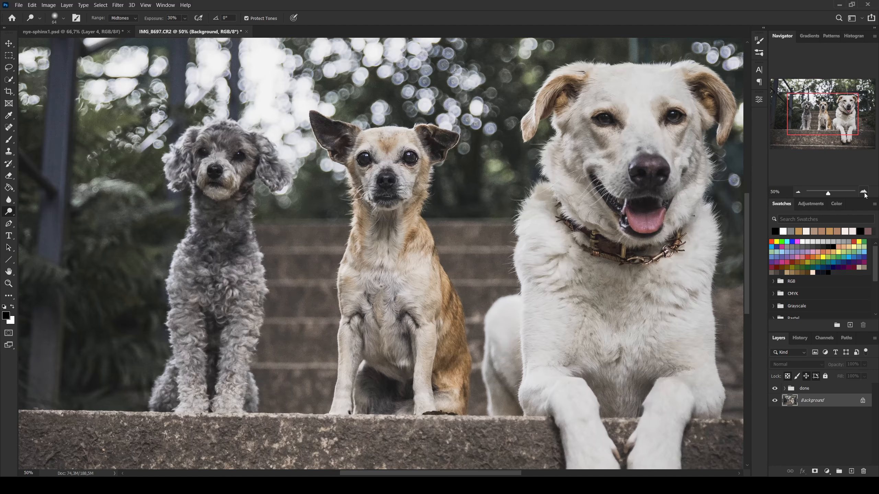
pyautogui.moveTo(820, 130); pyautogui.dragTo(822, 125)
pyautogui.click(863, 192)
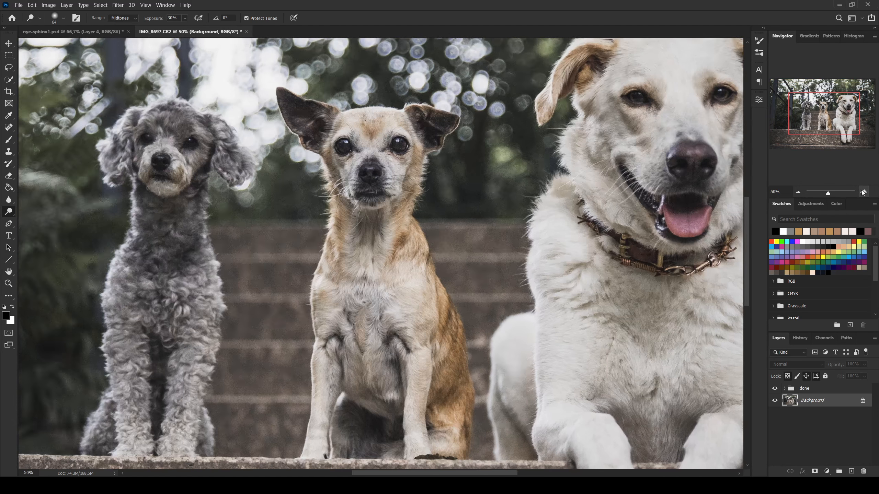
pyautogui.moveTo(811, 113)
pyautogui.mouseDown()
pyautogui.moveTo(796, 115)
pyautogui.moveTo(836, 113)
pyautogui.moveTo(810, 113)
pyautogui.mouseUp()
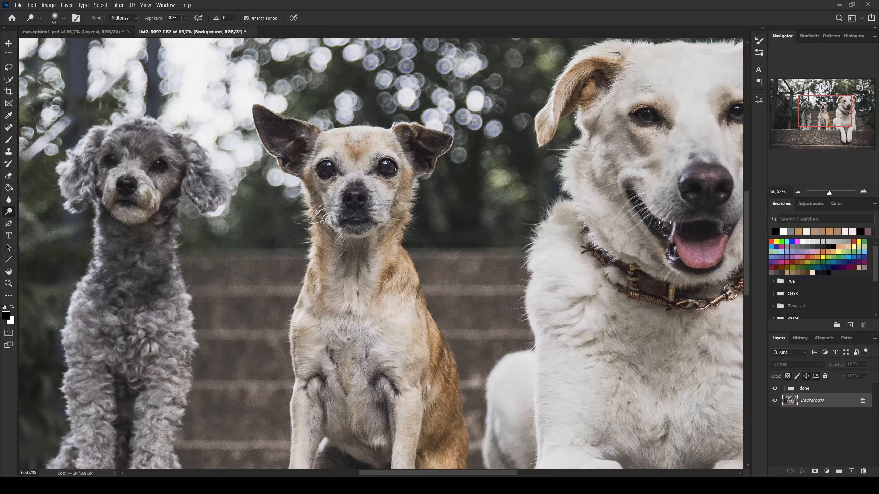
pyautogui.moveTo(816, 121); pyautogui.dragTo(820, 119)
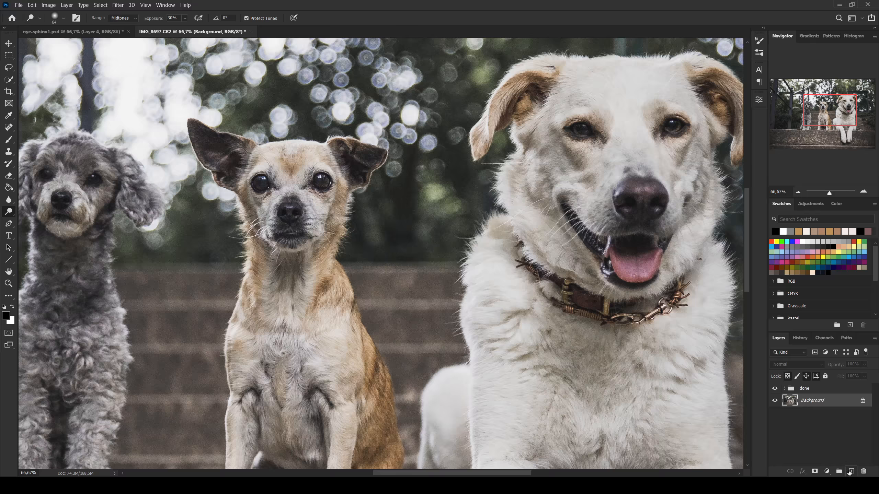
pyautogui.click(850, 472)
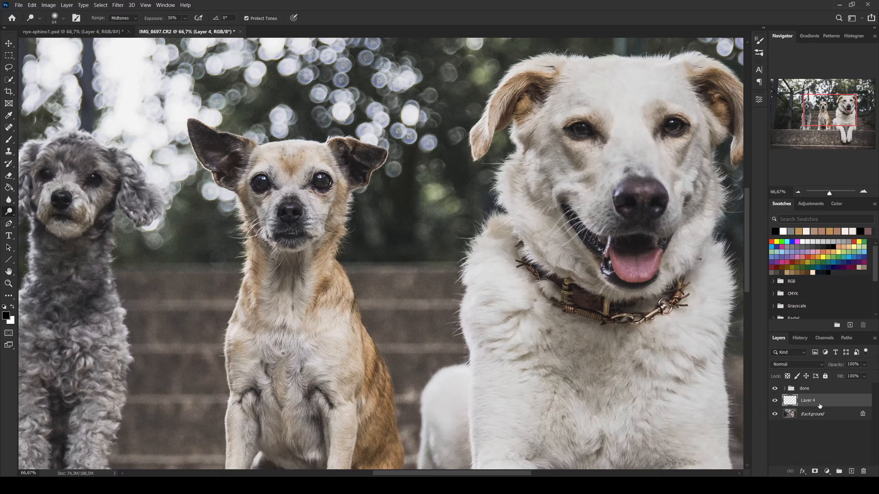
pyautogui.click(794, 362)
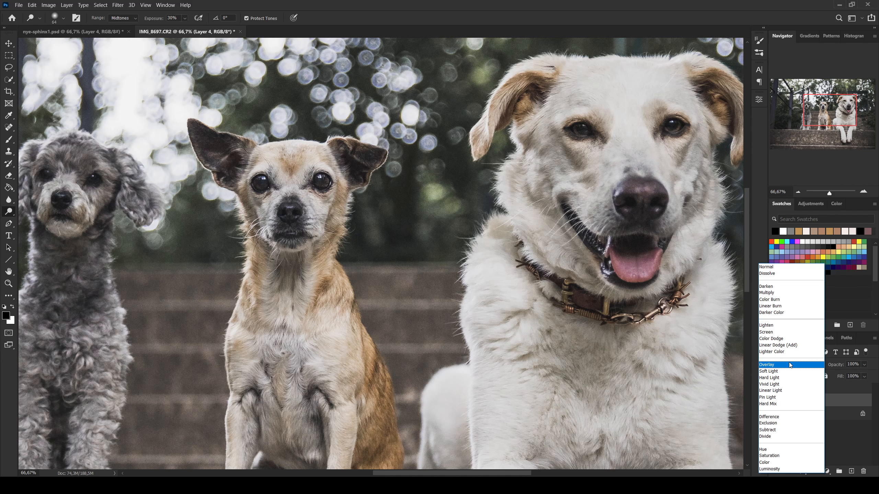
pyautogui.click(790, 365)
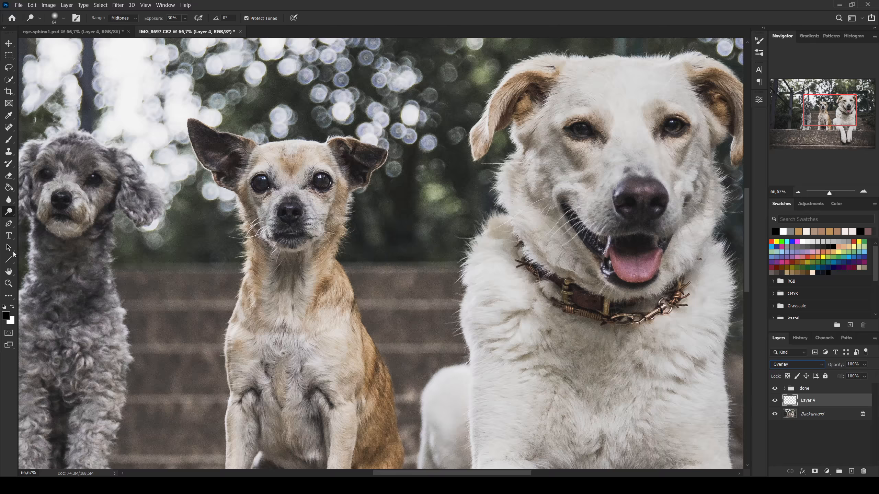
# Fill the new layer with the 50% gray color #808080 using the Paint Bucket.
pyautogui.click(9, 188)
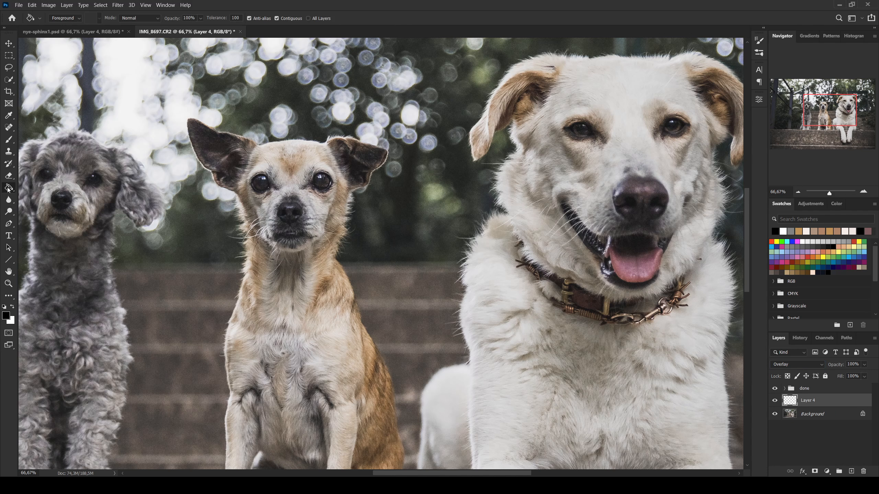
pyautogui.click(8, 317)
pyautogui.write('808080')
pyautogui.click(750, 127)
pyautogui.click(419, 231)
# Inspect the gray layer in Normal blend mode, return it to Overlay, and compare the photo with it hidden and shown.
pyautogui.click(807, 364)
pyautogui.click(767, 270)
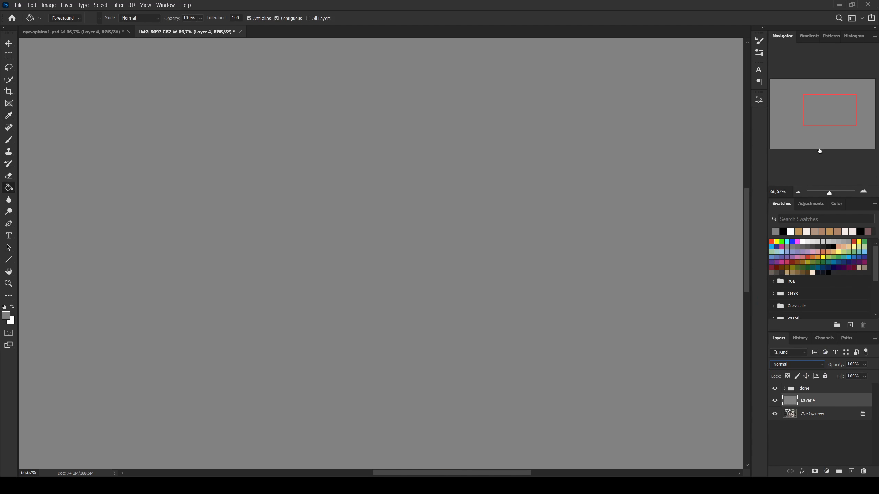
pyautogui.click(798, 193)
pyautogui.click(798, 193)
pyautogui.click(797, 193)
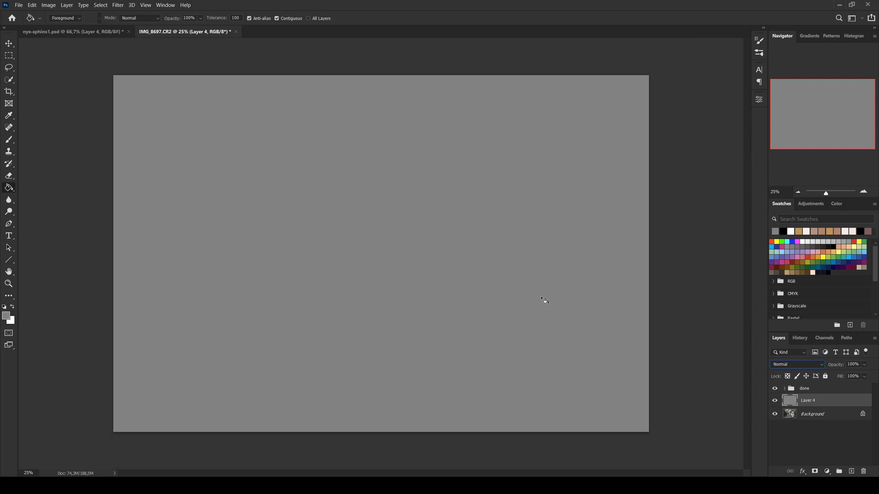
pyautogui.click(801, 366)
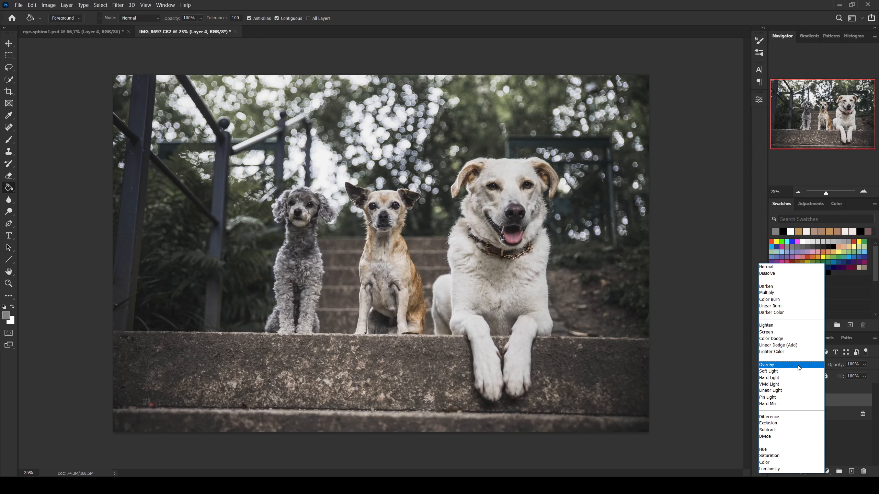
pyautogui.click(781, 362)
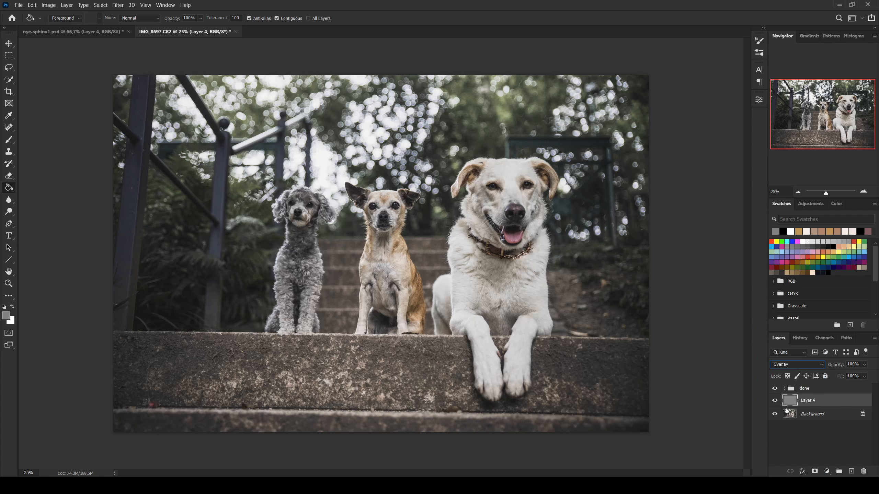
pyautogui.click(775, 402)
pyautogui.click(775, 401)
# Choose the Dodge tool and enlarge its brush to 148 px.
pyautogui.scroll(4, 543, 292)
pyautogui.scroll(-1, 646, 242)
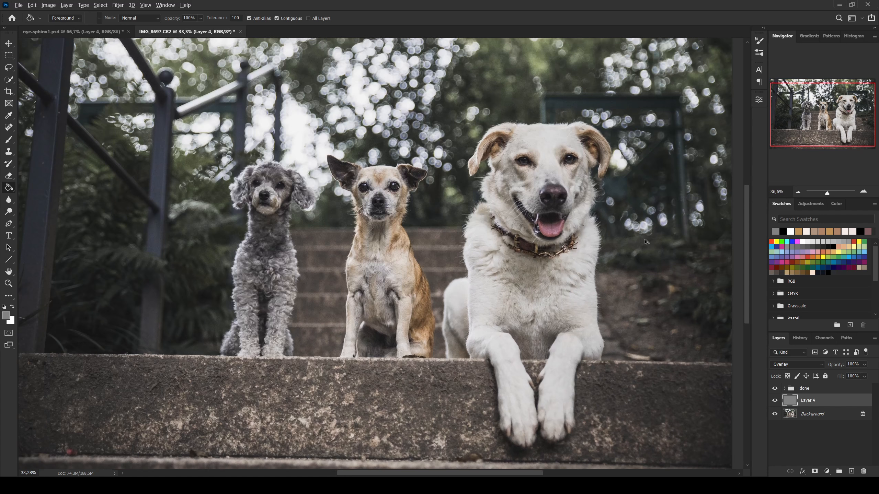
pyautogui.scroll(2, 645, 239)
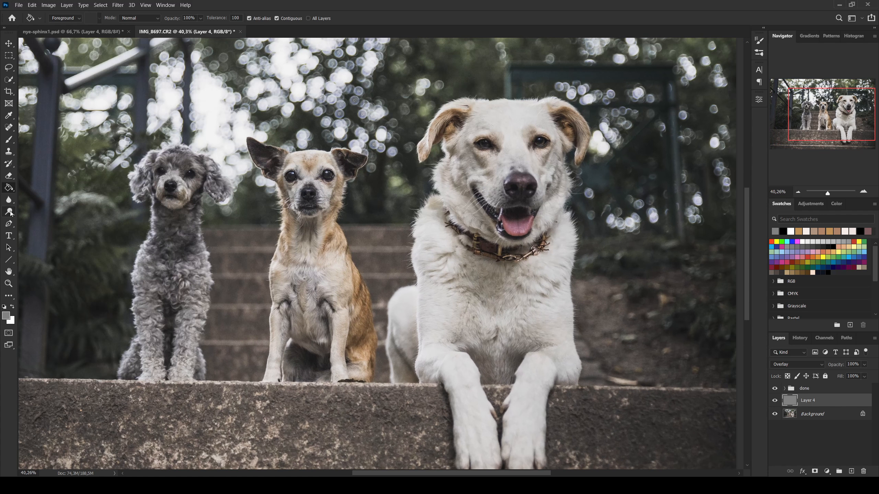
pyautogui.moveTo(10, 212); pyautogui.dragTo(47, 215)
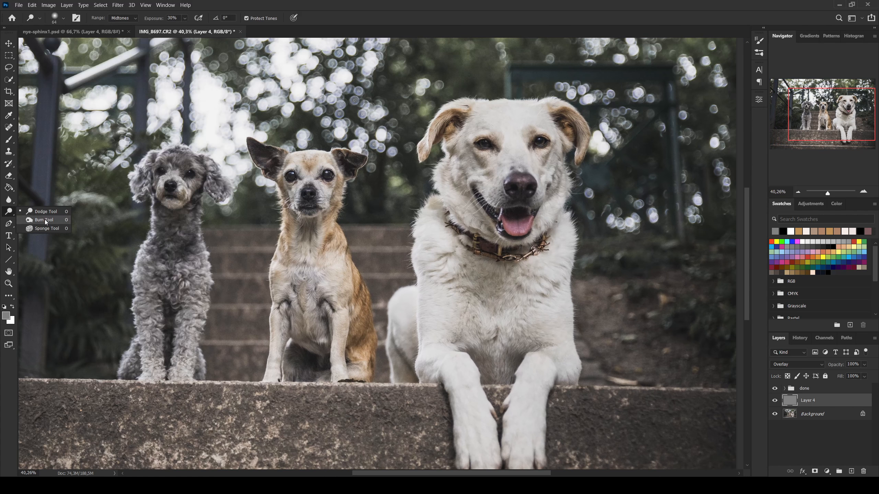
pyautogui.click(46, 212)
pyautogui.press(']')
pyautogui.press(']')
pyautogui.press(']')
pyautogui.press(']')
pyautogui.press(']')
pyautogui.press(']')
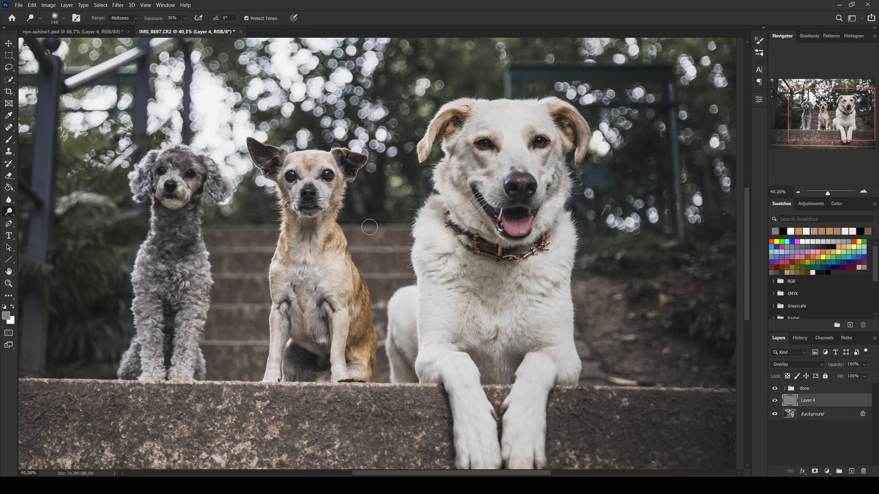
pyautogui.rightClick(306, 274)
pyautogui.click(297, 302)
pyautogui.click(471, 2)
# Try dodging the white dog's face, raising the exposure to 80%, and undo the strokes on the gray layer.
pyautogui.moveTo(526, 129)
pyautogui.mouseDown()
pyautogui.moveTo(508, 115)
pyautogui.moveTo(503, 127)
pyautogui.moveTo(515, 160)
pyautogui.mouseUp()
pyautogui.click(185, 17)
pyautogui.moveTo(209, 30); pyautogui.dragTo(210, 31)
pyautogui.moveTo(506, 117)
pyautogui.mouseDown()
pyautogui.moveTo(513, 151)
pyautogui.moveTo(472, 146)
pyautogui.moveTo(499, 123)
pyautogui.moveTo(498, 164)
pyautogui.moveTo(539, 162)
pyautogui.moveTo(512, 208)
pyautogui.moveTo(481, 201)
pyautogui.moveTo(501, 219)
pyautogui.moveTo(437, 215)
pyautogui.moveTo(471, 153)
pyautogui.moveTo(542, 128)
pyautogui.mouseUp()
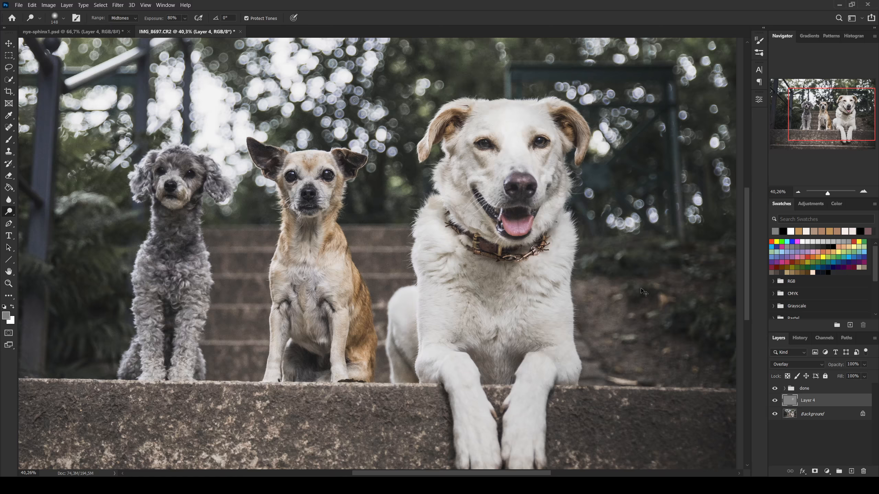
pyautogui.hotkey('ctrl', 'z')
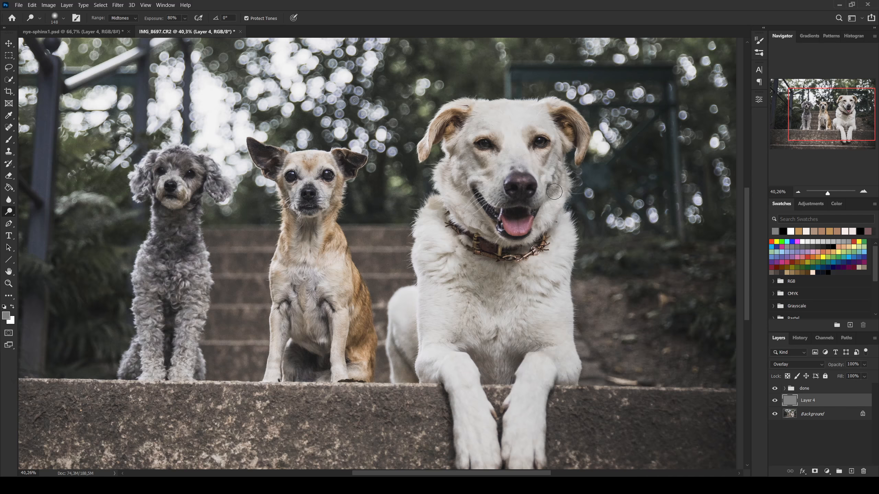
# Try dodging the white dog's eyes and face with a 60 px brush, and undo the strokes.
pyautogui.scroll(5, 564, 158)
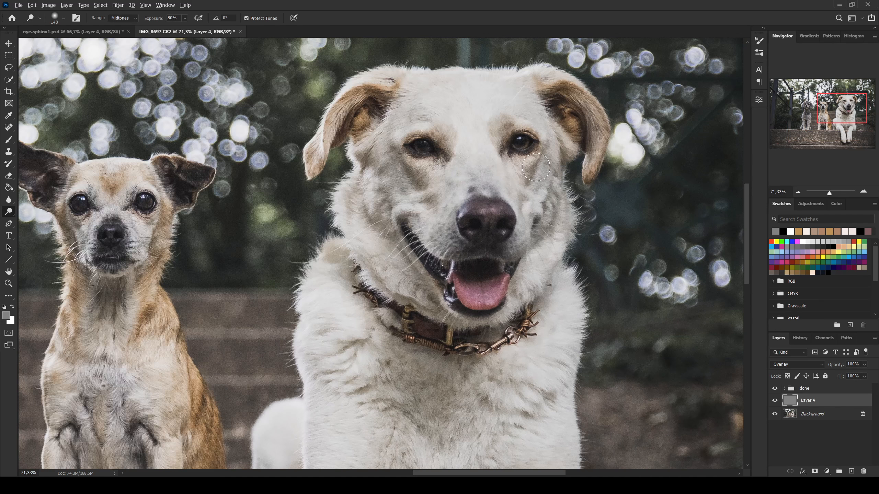
pyautogui.rightClick(537, 163)
pyautogui.click(478, 183)
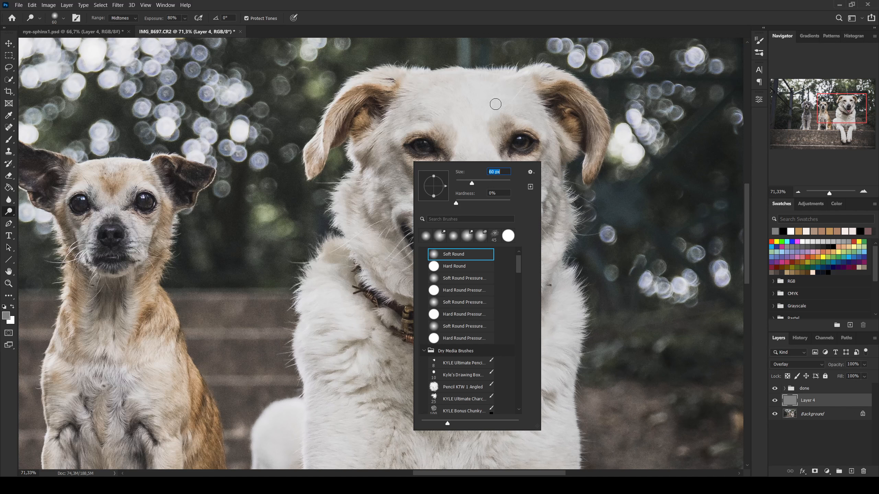
pyautogui.click(496, 104)
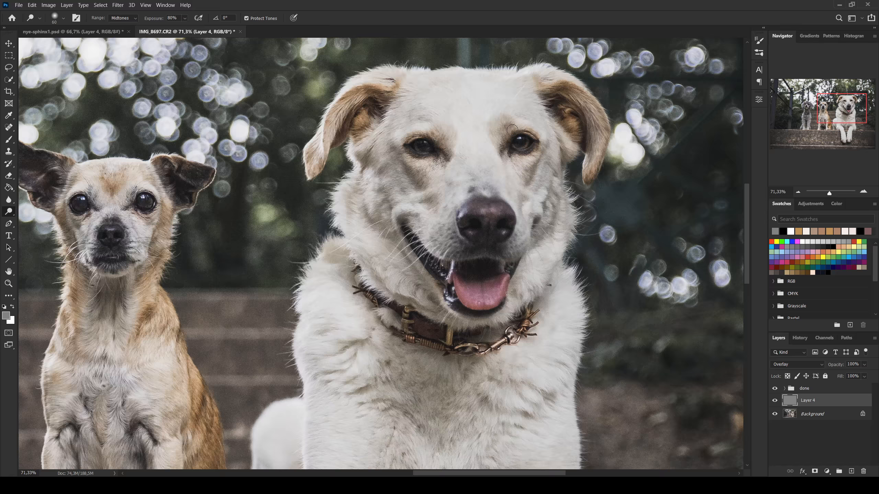
pyautogui.moveTo(529, 147); pyautogui.dragTo(522, 149)
pyautogui.moveTo(475, 88)
pyautogui.mouseDown()
pyautogui.moveTo(485, 111)
pyautogui.moveTo(449, 154)
pyautogui.moveTo(417, 148)
pyautogui.moveTo(386, 185)
pyautogui.moveTo(425, 206)
pyautogui.moveTo(437, 242)
pyautogui.mouseUp()
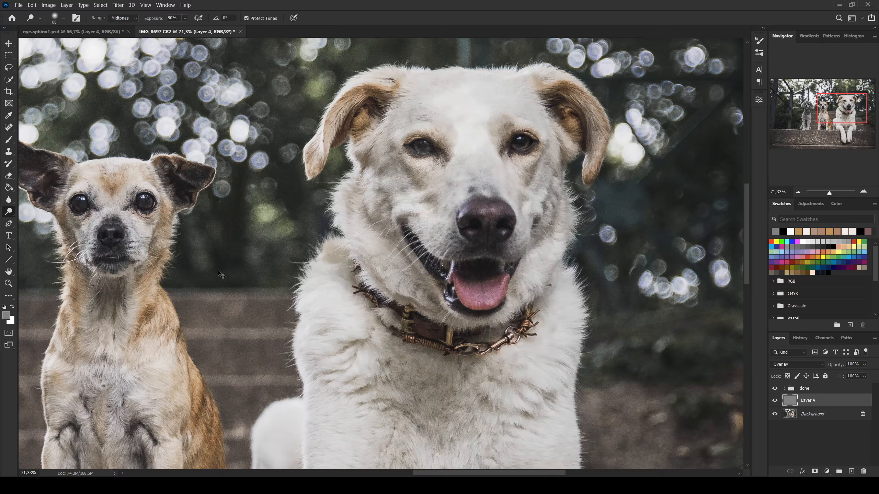
pyautogui.hotkey('ctrl', 'z')
# Try darkening the white dog's forehead and eye area with the Burn tool, and undo the stroke.
pyautogui.rightClick(12, 216)
pyautogui.click(38, 230)
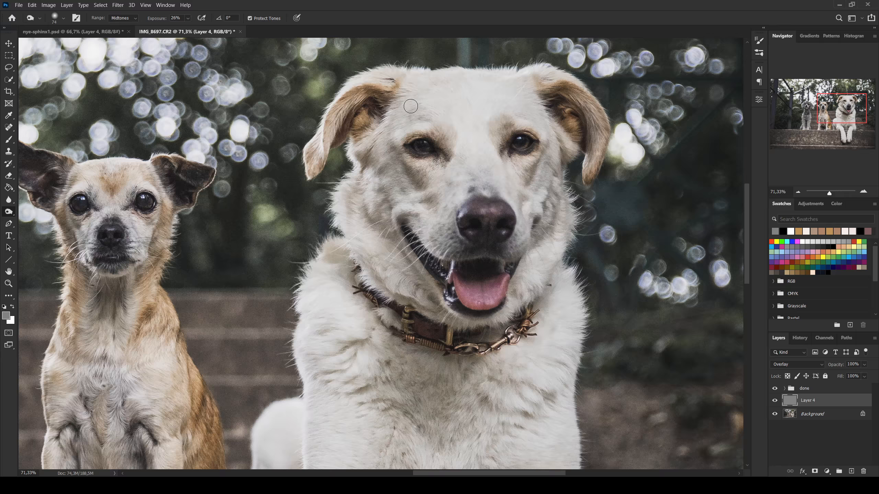
pyautogui.moveTo(397, 115)
pyautogui.mouseDown()
pyautogui.moveTo(432, 115)
pyautogui.moveTo(381, 155)
pyautogui.moveTo(398, 171)
pyautogui.moveTo(389, 195)
pyautogui.moveTo(417, 196)
pyautogui.moveTo(411, 203)
pyautogui.moveTo(441, 227)
pyautogui.moveTo(437, 247)
pyautogui.moveTo(418, 240)
pyautogui.moveTo(419, 287)
pyautogui.moveTo(390, 261)
pyautogui.moveTo(377, 375)
pyautogui.moveTo(336, 330)
pyautogui.moveTo(312, 347)
pyautogui.moveTo(356, 267)
pyautogui.moveTo(432, 211)
pyautogui.moveTo(553, 147)
pyautogui.mouseUp()
pyautogui.hotkey('ctrl', 'z')
# Switch back to the Dodge tool and set its exposure to 30%.
pyautogui.scroll(-1, 526, 180)
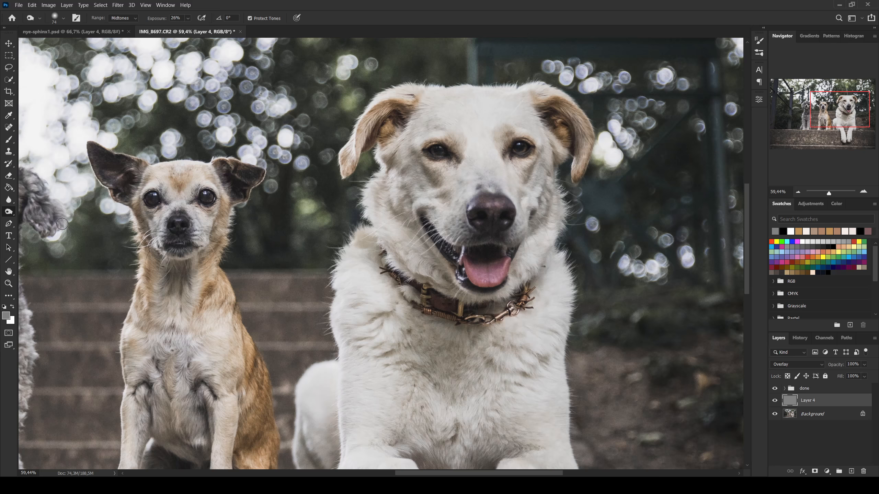
pyautogui.rightClick(8, 212)
pyautogui.click(38, 210)
pyautogui.scroll(-1, 557, 168)
pyautogui.scroll(2, 554, 168)
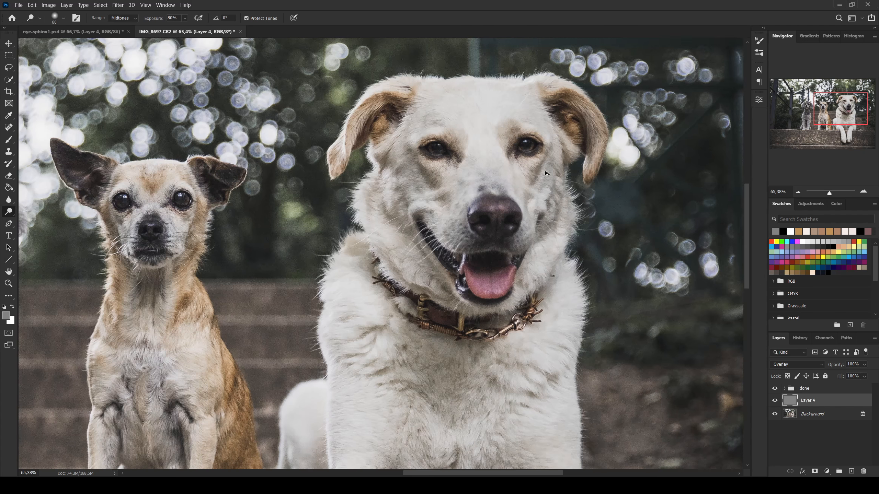
pyautogui.scroll(2, 546, 174)
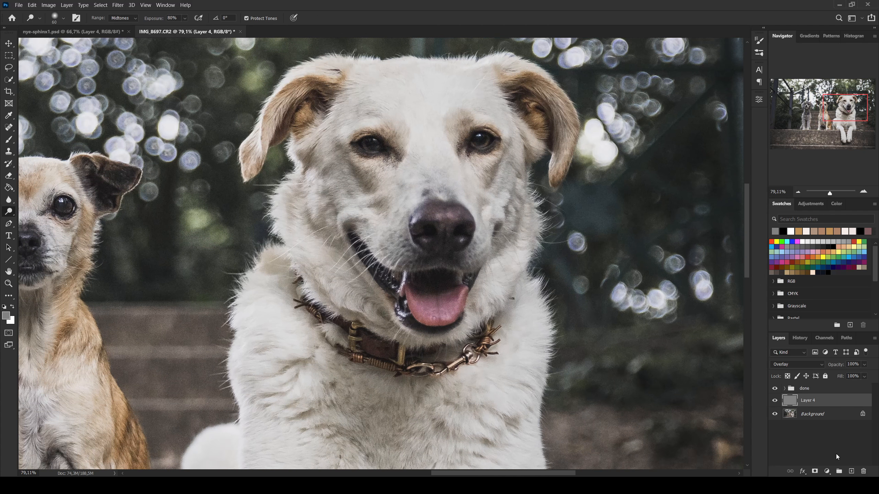
pyautogui.scroll(2, 686, 337)
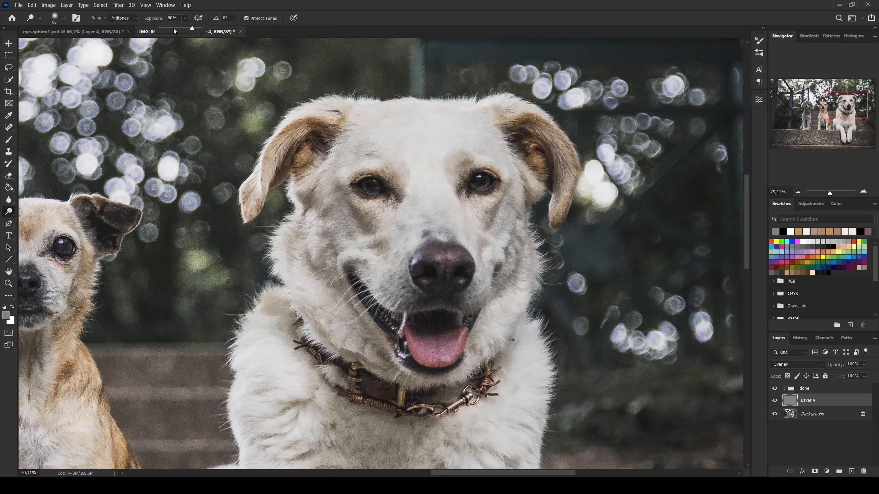
pyautogui.moveTo(172, 29); pyautogui.dragTo(173, 29)
pyautogui.doubleClick(177, 18)
# Reduce the Dodge brush to 22 px and lighten the irises of both of the white dog's eyes.
pyautogui.click(864, 192)
pyautogui.moveTo(839, 98); pyautogui.dragTo(842, 98)
pyautogui.rightClick(460, 162)
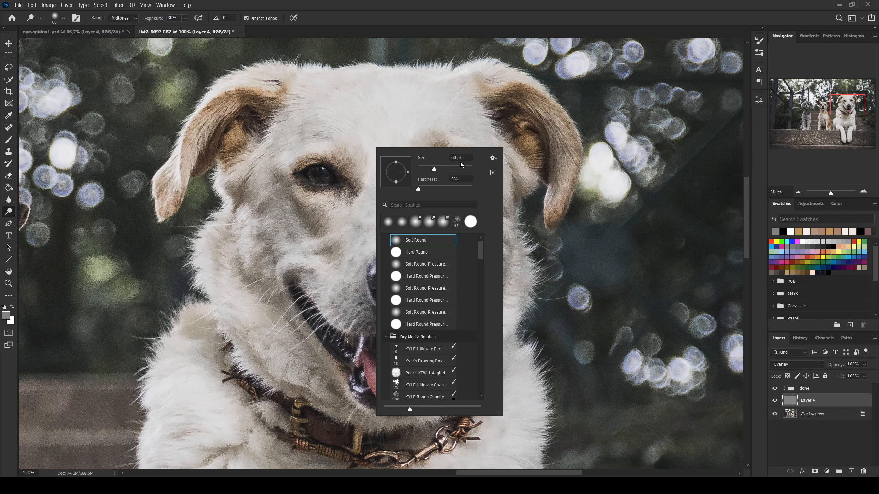
pyautogui.click(428, 169)
pyautogui.click(456, 140)
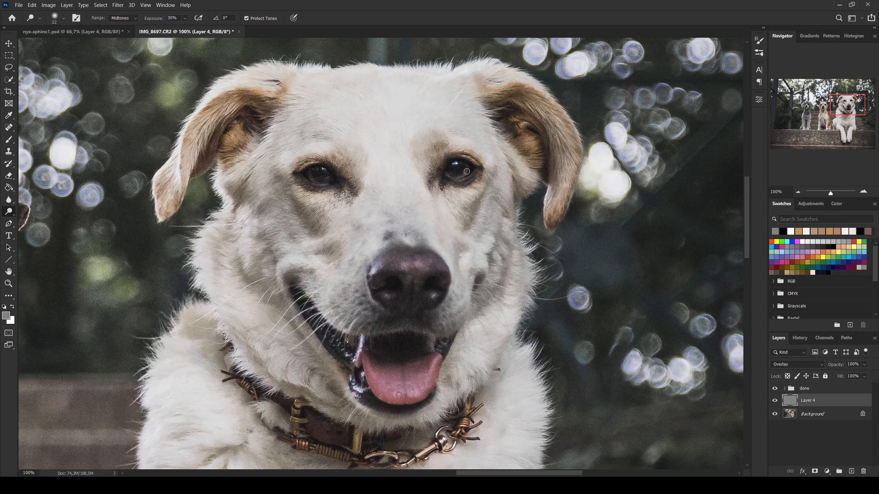
pyautogui.moveTo(447, 173)
pyautogui.mouseDown()
pyautogui.moveTo(469, 168)
pyautogui.moveTo(457, 162)
pyautogui.mouseUp()
pyautogui.moveTo(311, 169)
pyautogui.mouseDown()
pyautogui.moveTo(322, 182)
pyautogui.moveTo(311, 178)
pyautogui.moveTo(327, 181)
pyautogui.moveTo(324, 170)
pyautogui.mouseUp()
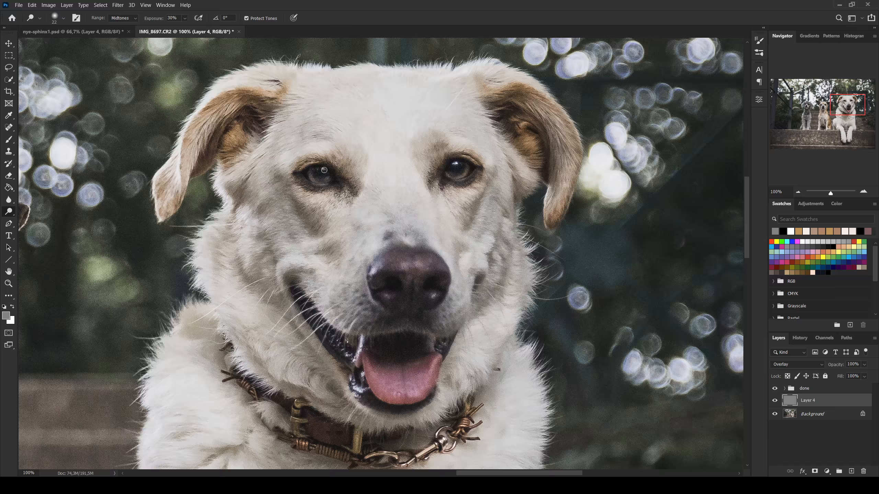
# Switch to the Burn tool, set its brush to 42 px, and darken the pupil of the white dog's left-hand eye.
pyautogui.rightClick(8, 212)
pyautogui.click(38, 211)
pyautogui.rightClick(375, 173)
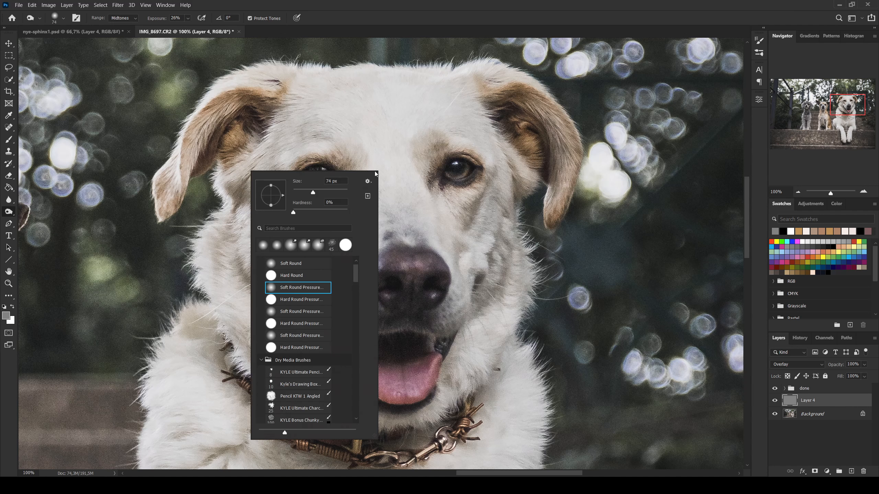
pyautogui.moveTo(306, 197); pyautogui.dragTo(303, 193)
pyautogui.press('Return')
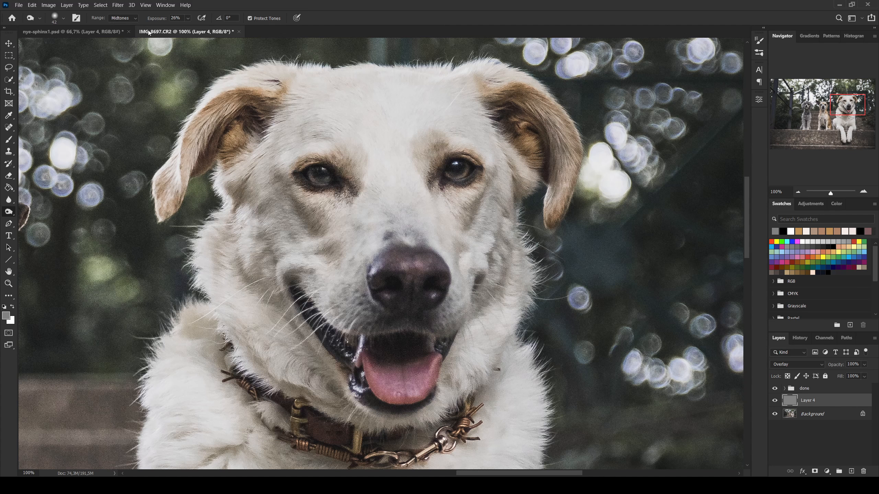
pyautogui.moveTo(323, 171); pyautogui.dragTo(322, 177)
# Touch up the white dog's left-hand eye with the Dodge tool and return to the Burn tool.
pyautogui.rightClick(14, 216)
pyautogui.click(41, 212)
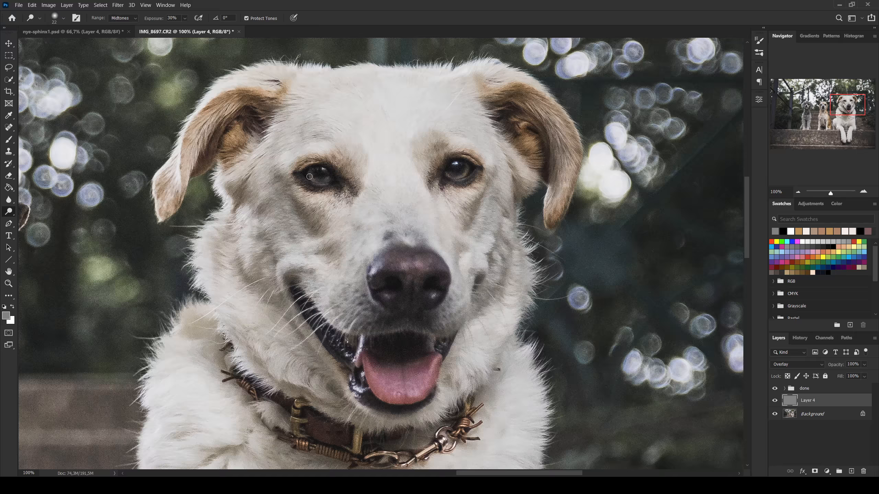
pyautogui.rightClick(14, 212)
pyautogui.click(41, 221)
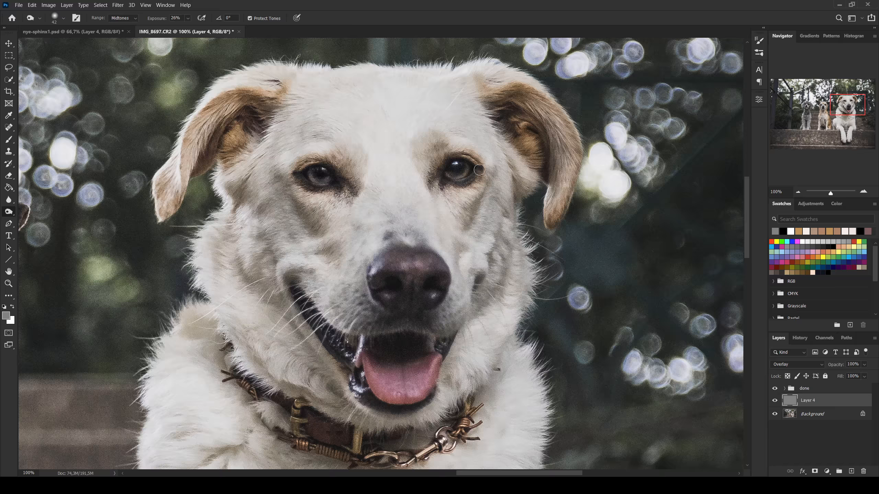
# Toggle the gray dodge-and-burn layer off and on to compare the eyes before and after.
pyautogui.click(775, 401)
pyautogui.click(775, 401)
pyautogui.click(775, 400)
pyautogui.click(775, 401)
# Change the brush size of the Burn tool for further work around the eyes.
pyautogui.rightClick(350, 199)
pyautogui.click(340, 204)
pyautogui.press('Return')
# Switch to the Dodge tool, set its brush to 303 px, and lighten the white dog's muzzle.
pyautogui.rightClick(8, 211)
pyautogui.click(39, 212)
pyautogui.rightClick(437, 110)
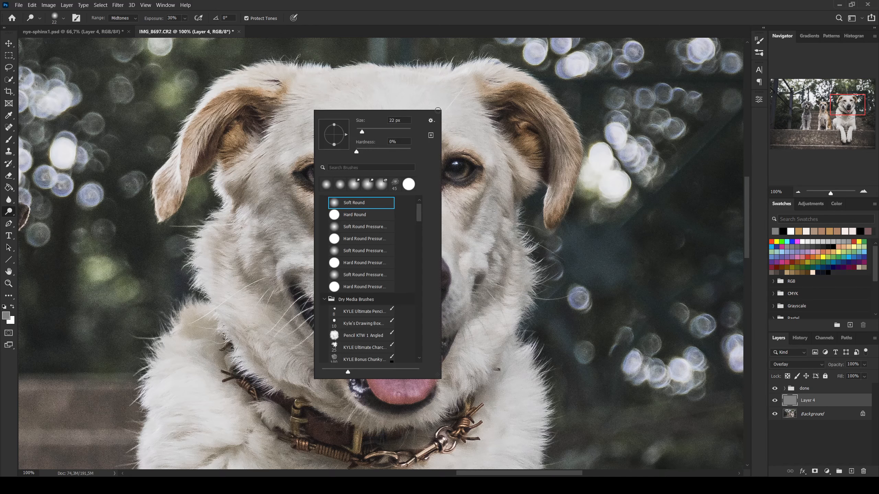
pyautogui.click(400, 131)
pyautogui.press('Return')
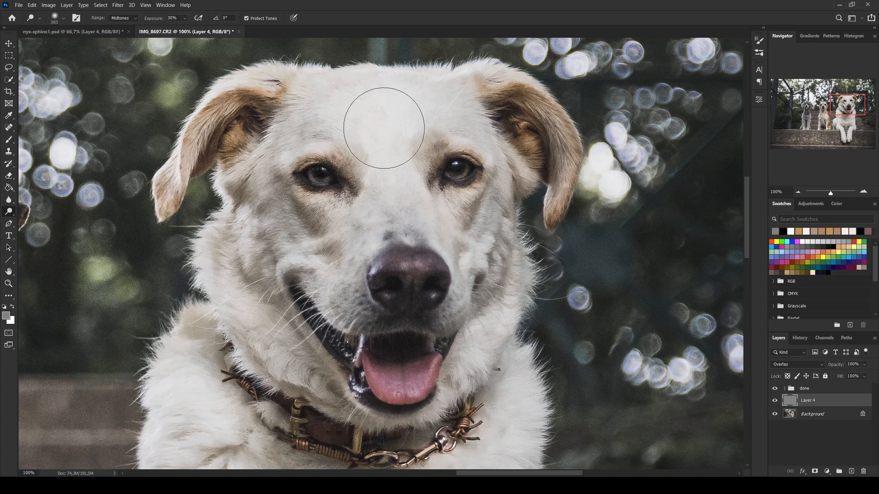
pyautogui.scroll(-3, 398, 208)
pyautogui.moveTo(389, 205)
pyautogui.mouseDown()
pyautogui.moveTo(342, 187)
pyautogui.moveTo(401, 192)
pyautogui.mouseUp()
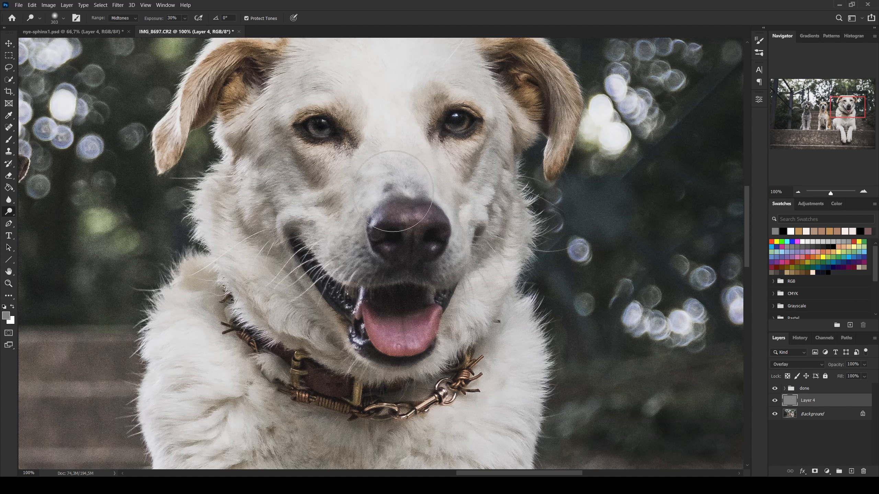
# Set the Dodge brush to 79 px and lighten the outer fur on both of the white dog's ears.
pyautogui.scroll(3, 561, 240)
pyautogui.rightClick(542, 143)
pyautogui.click(503, 156)
pyautogui.press('Return')
pyautogui.moveTo(558, 124)
pyautogui.mouseDown()
pyautogui.moveTo(551, 124)
pyautogui.moveTo(559, 172)
pyautogui.mouseUp()
pyautogui.moveTo(226, 119)
pyautogui.mouseDown()
pyautogui.moveTo(206, 119)
pyautogui.moveTo(193, 141)
pyautogui.moveTo(246, 87)
pyautogui.moveTo(261, 109)
pyautogui.mouseUp()
pyautogui.rightClick(261, 129)
pyautogui.click(261, 128)
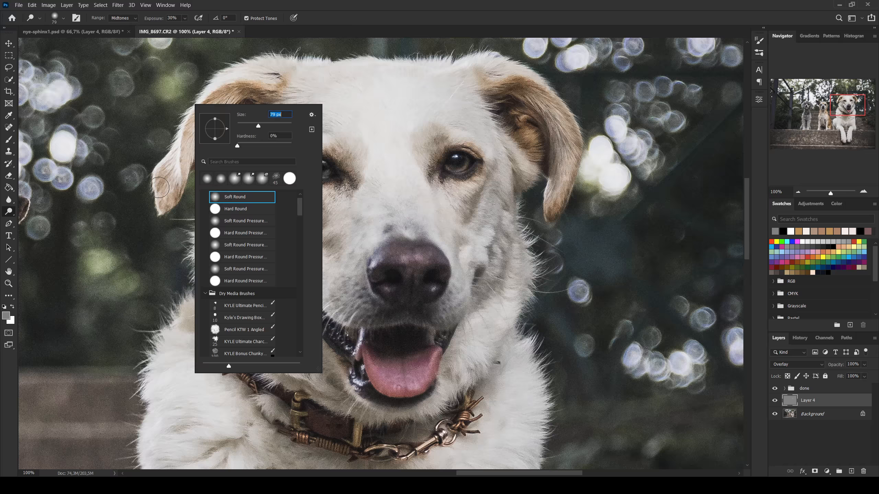
# Switch to the Burn tool with a 116 px brush and darken the white dog's cheek, jaw edges, and the fur below the mouth.
pyautogui.rightClick(9, 211)
pyautogui.click(41, 220)
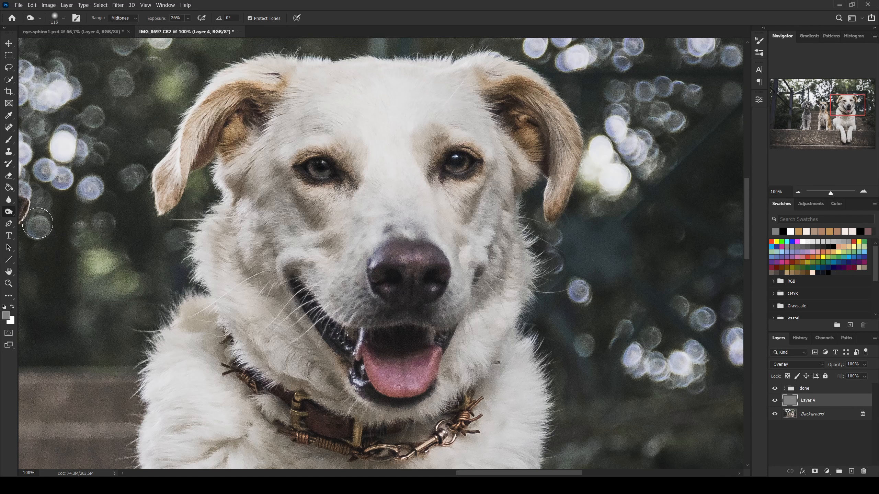
pyautogui.moveTo(473, 202); pyautogui.dragTo(474, 212)
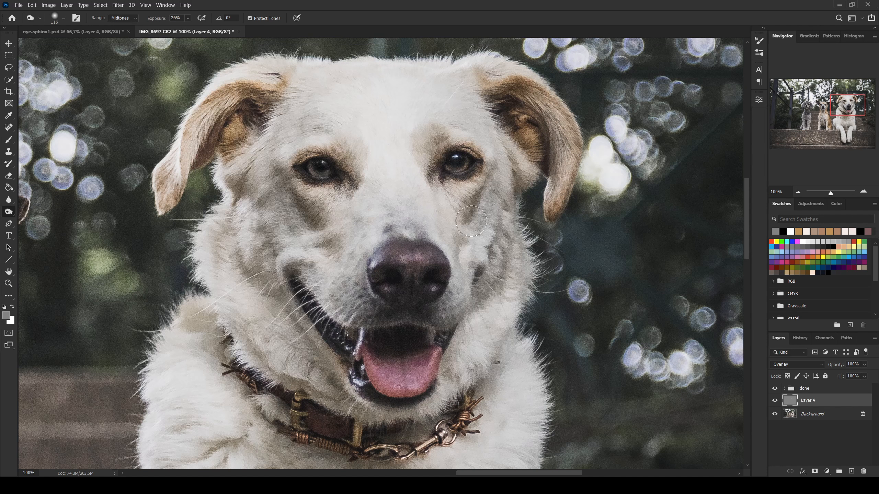
pyautogui.moveTo(488, 297)
pyautogui.mouseDown()
pyautogui.moveTo(488, 311)
pyautogui.moveTo(466, 325)
pyautogui.mouseUp()
pyautogui.moveTo(274, 320)
pyautogui.mouseDown()
pyautogui.moveTo(302, 338)
pyautogui.moveTo(296, 347)
pyautogui.moveTo(325, 374)
pyautogui.mouseUp()
pyautogui.scroll(-1, 472, 333)
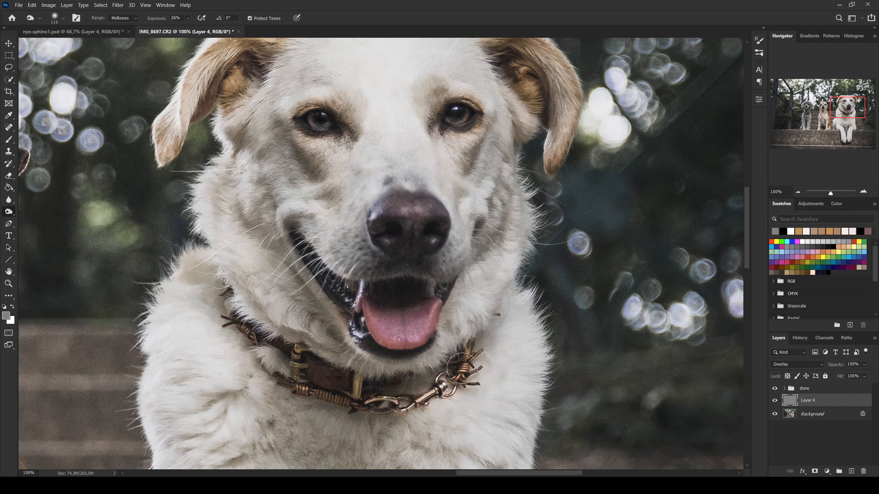
pyautogui.scroll(-2, 446, 349)
pyautogui.moveTo(385, 351); pyautogui.dragTo(329, 345)
# Darken the cheeks beside the muzzle and the sides of the white dog's forehead using the Burn tool with an 87 px brush.
pyautogui.hotkey('shift', 'o')
pyautogui.scroll(3, 329, 346)
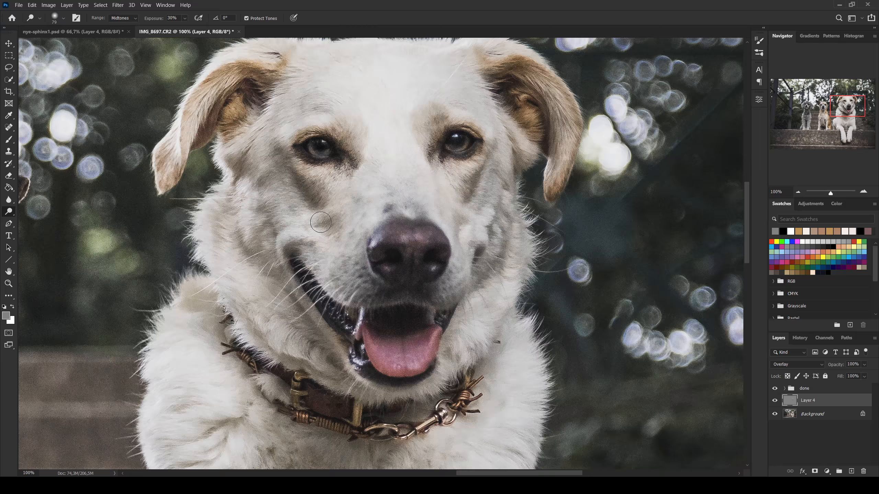
pyautogui.rightClick(8, 211)
pyautogui.click(42, 220)
pyautogui.moveTo(333, 228)
pyautogui.mouseDown()
pyautogui.moveTo(272, 227)
pyautogui.moveTo(268, 216)
pyautogui.mouseUp()
pyautogui.moveTo(500, 211)
pyautogui.mouseDown()
pyautogui.moveTo(471, 215)
pyautogui.moveTo(493, 221)
pyautogui.moveTo(493, 230)
pyautogui.moveTo(466, 238)
pyautogui.moveTo(459, 216)
pyautogui.mouseUp()
pyautogui.scroll(2, 478, 107)
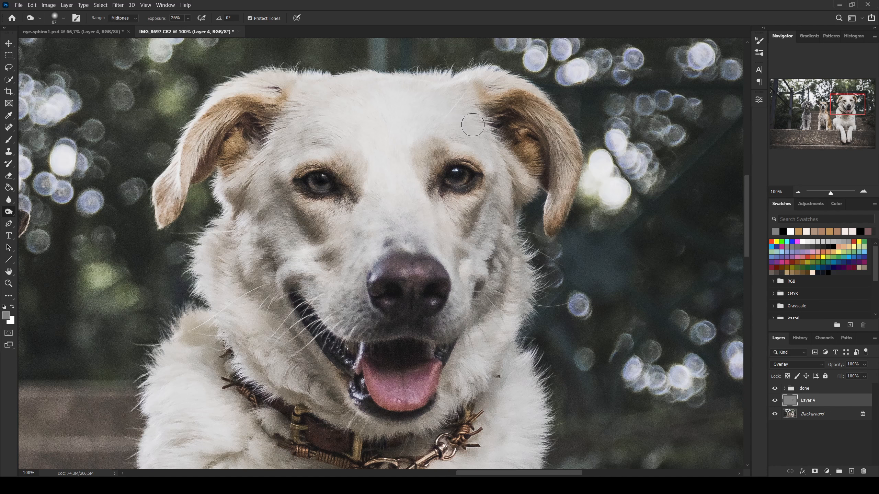
pyautogui.moveTo(346, 163)
pyautogui.mouseDown()
pyautogui.moveTo(345, 175)
pyautogui.moveTo(359, 157)
pyautogui.moveTo(353, 176)
pyautogui.moveTo(338, 154)
pyautogui.moveTo(301, 142)
pyautogui.moveTo(284, 114)
pyautogui.mouseUp()
pyautogui.moveTo(464, 105); pyautogui.dragTo(465, 115)
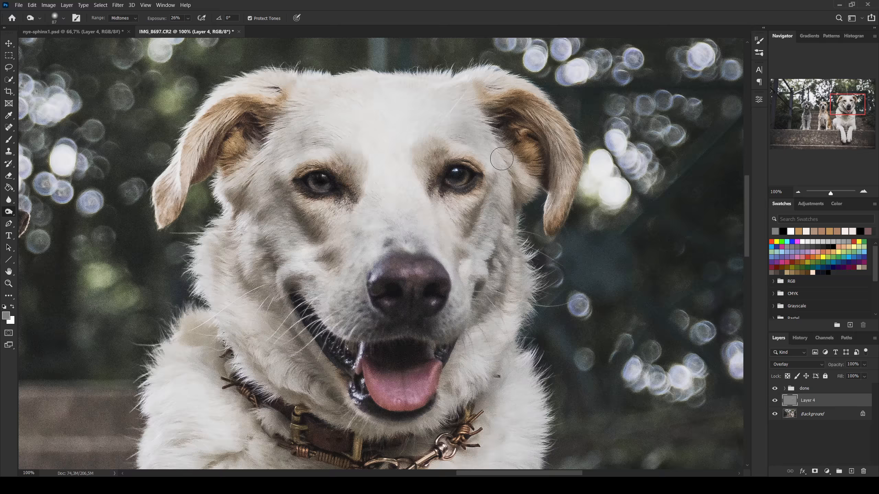
# Expand the done group, hide Layer 4, and show the group's Layer 1.
pyautogui.scroll(-6, 554, 97)
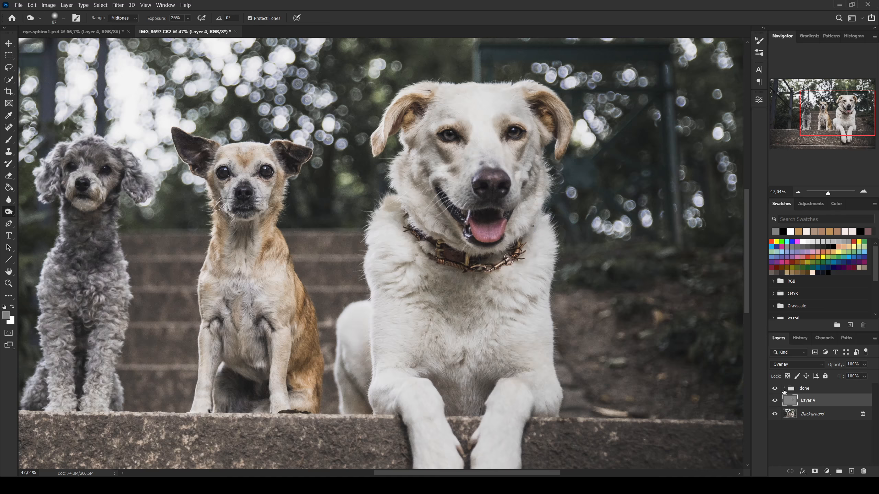
pyautogui.click(785, 388)
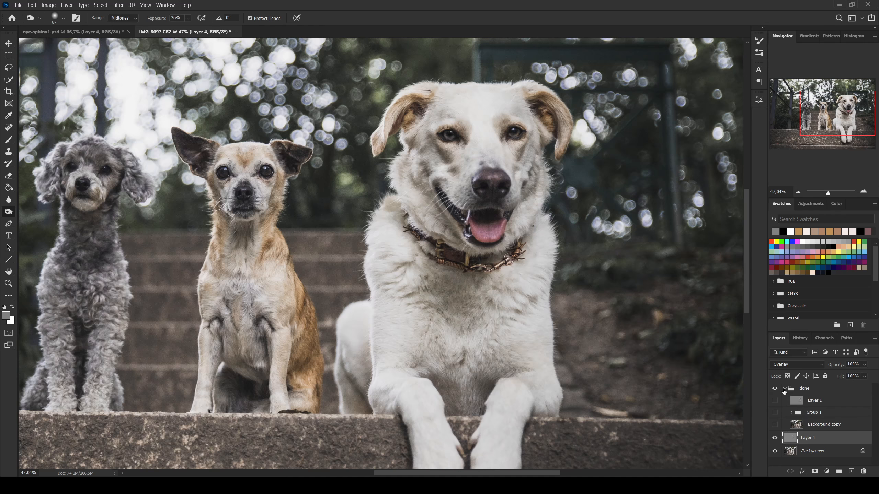
pyautogui.click(776, 439)
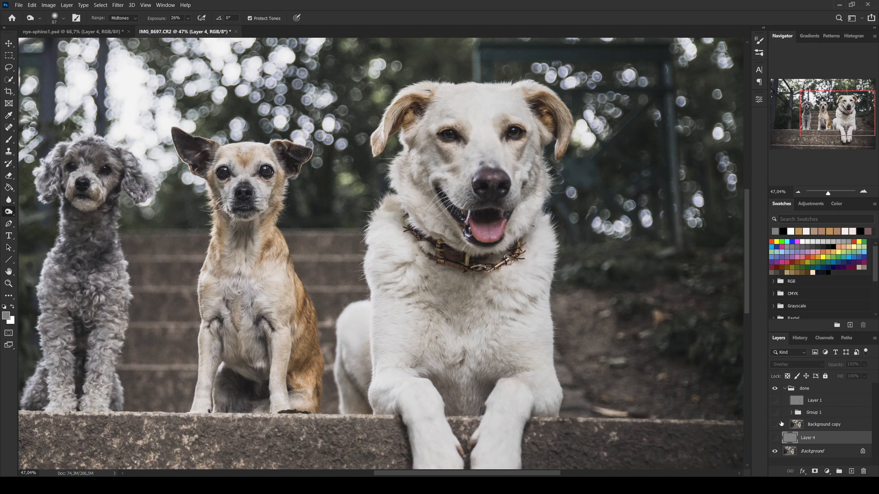
pyautogui.click(775, 401)
pyautogui.click(774, 402)
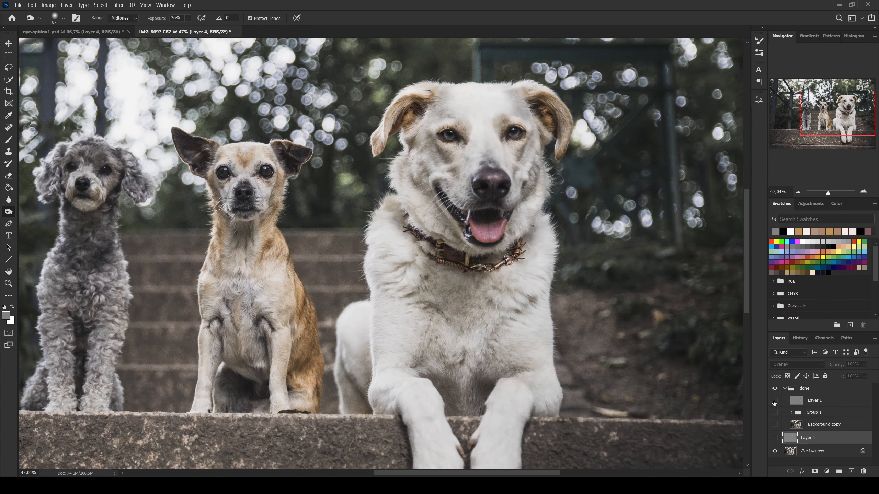
pyautogui.scroll(-1, 529, 317)
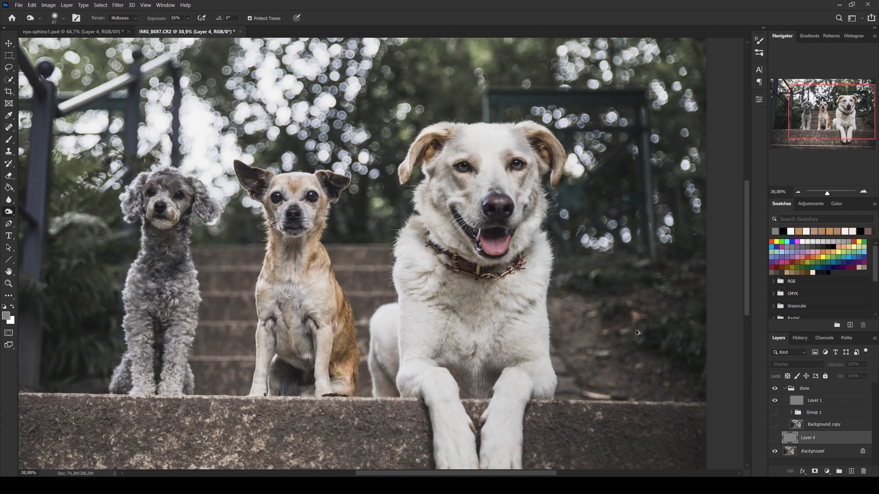
# Toggle Layer 1 off and on repeatedly to compare the white dog with and without the finished dodge and burn.
pyautogui.click(775, 401)
pyautogui.click(775, 401)
pyautogui.click(775, 401)
pyautogui.click(776, 401)
pyautogui.click(776, 401)
pyautogui.click(776, 401)
pyautogui.click(776, 401)
pyautogui.click(776, 401)
pyautogui.click(776, 401)
pyautogui.click(775, 401)
pyautogui.click(776, 401)
pyautogui.click(776, 401)
# Set Layer 1's blend mode to Normal to inspect its gray dodge-and-burn strokes, and restore it to Overlay.
pyautogui.click(793, 401)
pyautogui.click(800, 367)
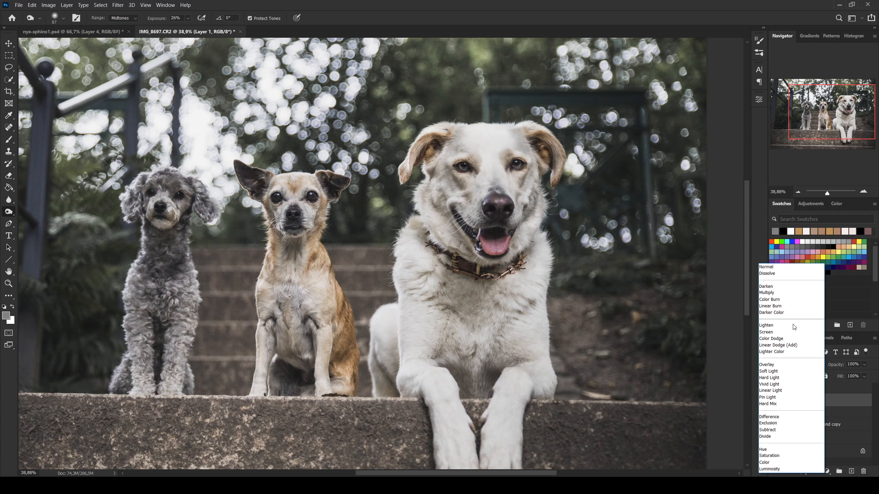
pyautogui.click(766, 267)
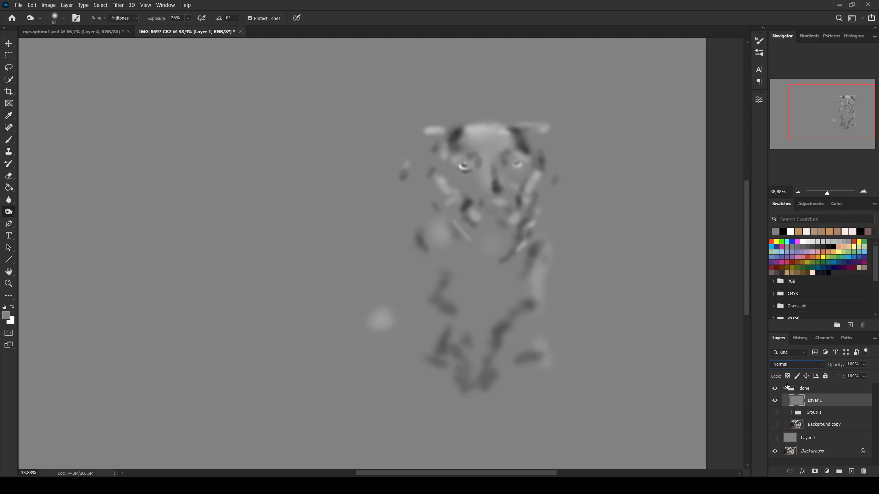
pyautogui.click(822, 364)
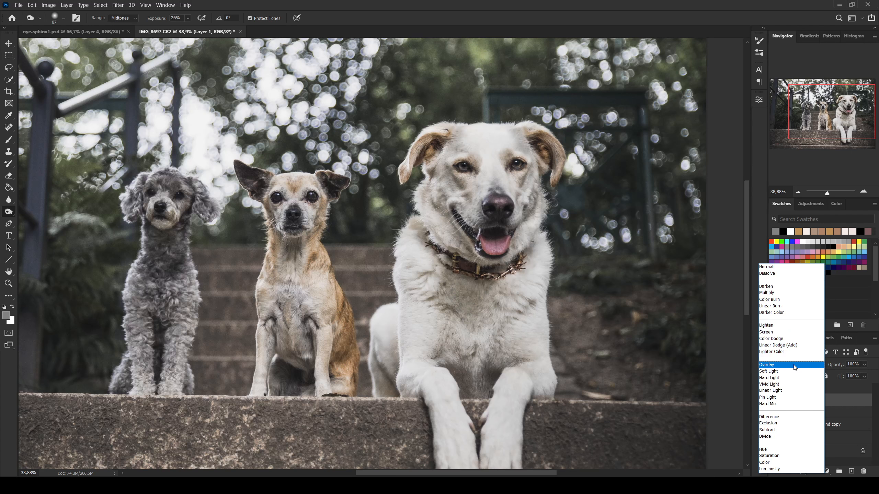
pyautogui.click(795, 367)
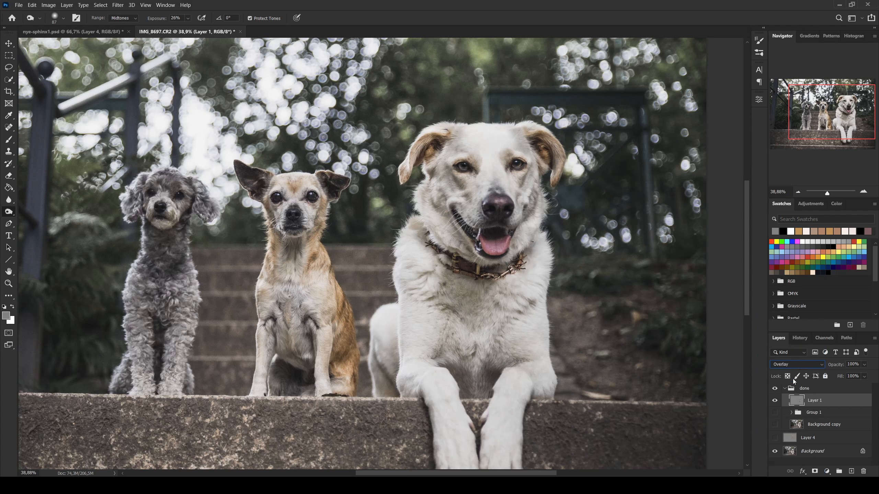
# Compare the photo with and without Layer 1 once more and collapse the done group.
pyautogui.click(775, 402)
pyautogui.click(775, 402)
pyautogui.click(775, 402)
pyautogui.click(775, 401)
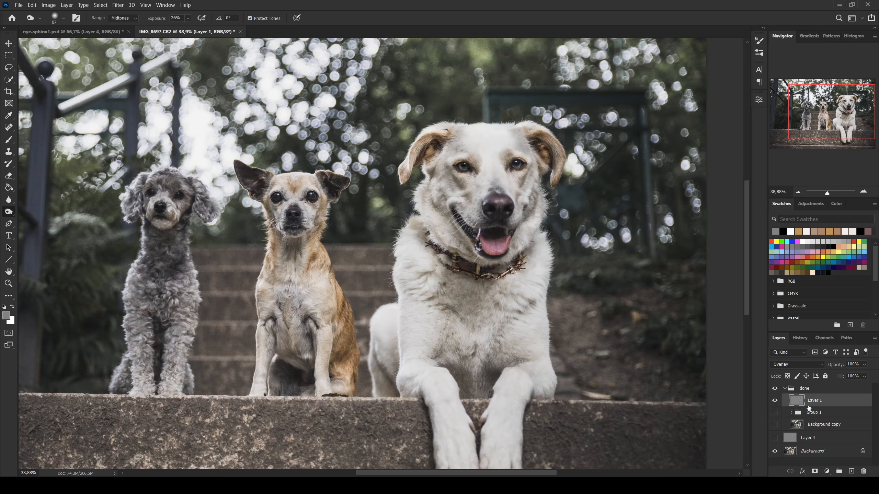
pyautogui.click(785, 389)
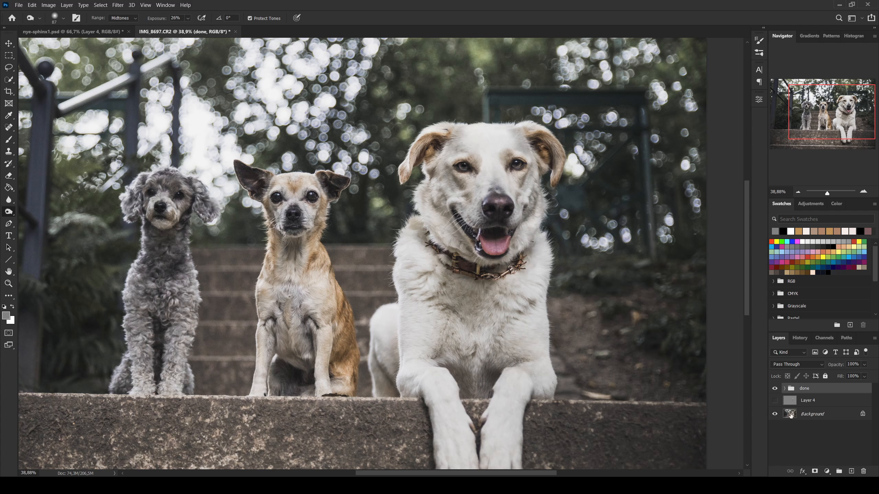
# Add a new empty layer directly above the Background and set its blend mode to Overlay.
pyautogui.click(815, 415)
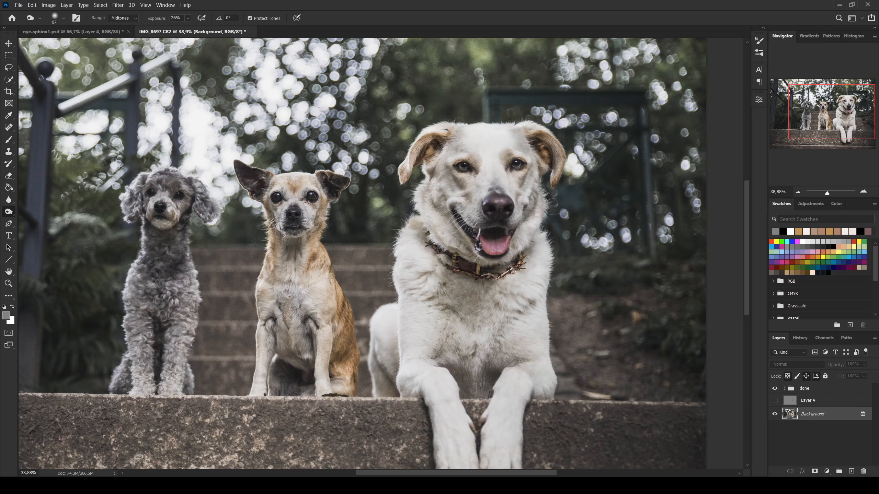
pyautogui.moveTo(823, 102); pyautogui.dragTo(817, 103)
pyautogui.click(852, 471)
pyautogui.click(795, 365)
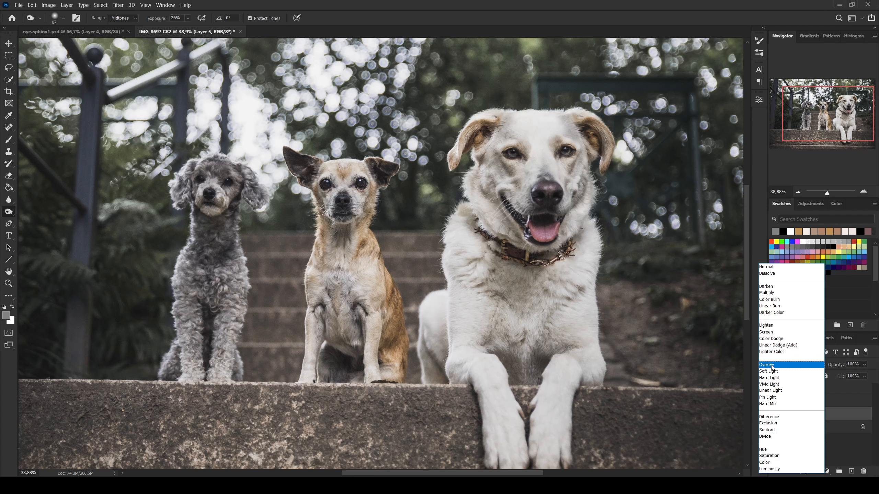
pyautogui.click(772, 366)
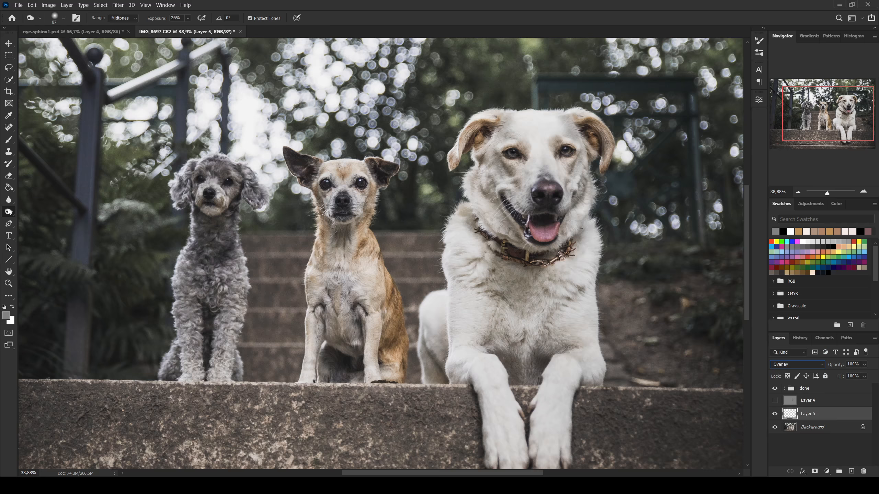
# Prepare the Brush tool for painting on the small brown dog with default black and white colors and 39% opacity.
pyautogui.click(9, 139)
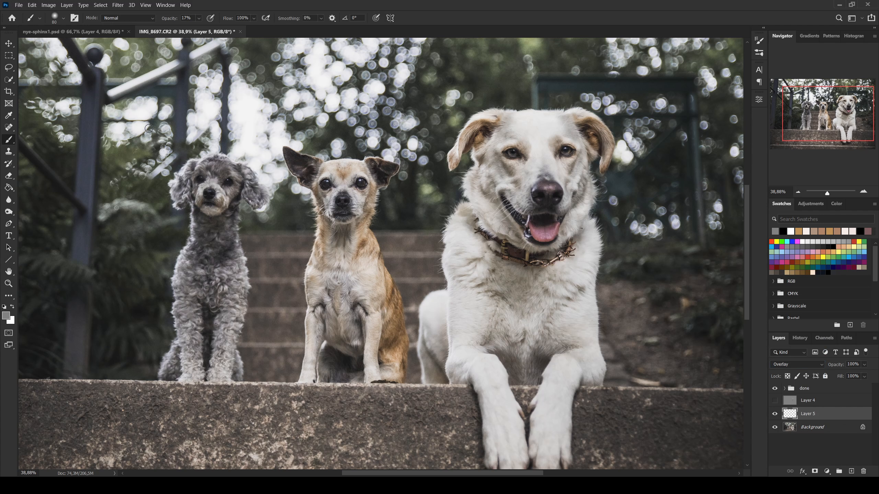
pyautogui.rightClick(377, 143)
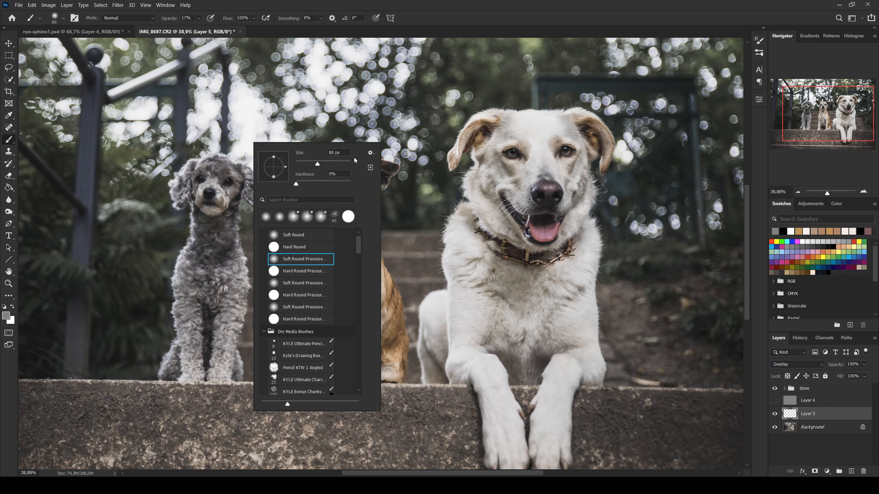
pyautogui.press('Escape')
pyautogui.scroll(10, 357, 185)
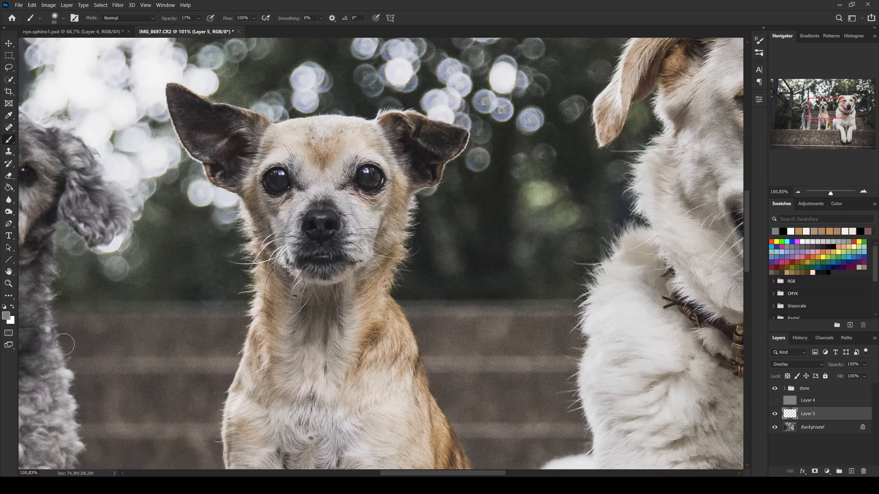
pyautogui.click(4, 306)
pyautogui.scroll(-1, 187, 16)
pyautogui.click(199, 18)
pyautogui.click(299, 4)
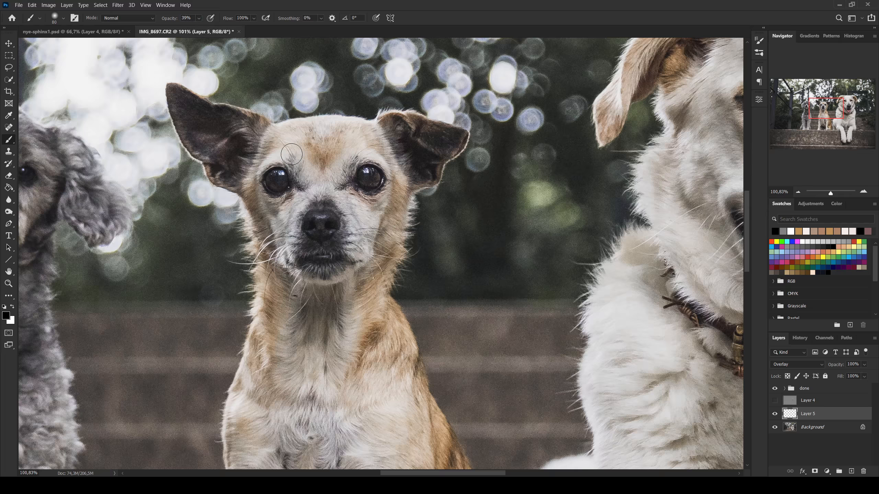